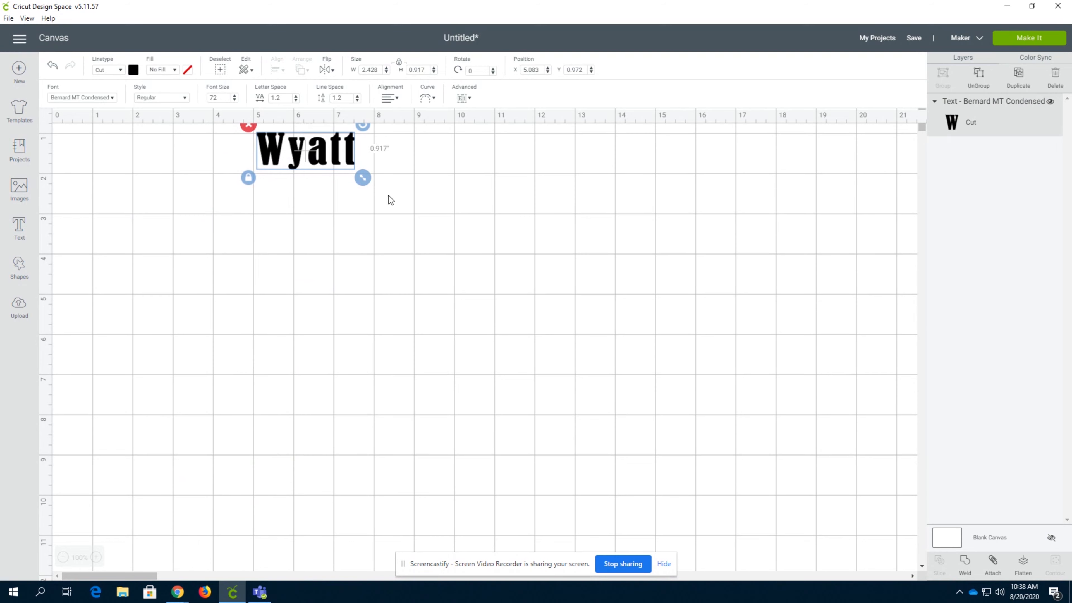
Move the name text down the canvas to about Y 2.83 and enlarge it proportionally to about 5.75 inches wide
{"action": "left_click", "coordinate": [311, 157]}
{"action": "left_click_drag", "start_coordinate": [308, 147], "coordinate": [290, 230]}
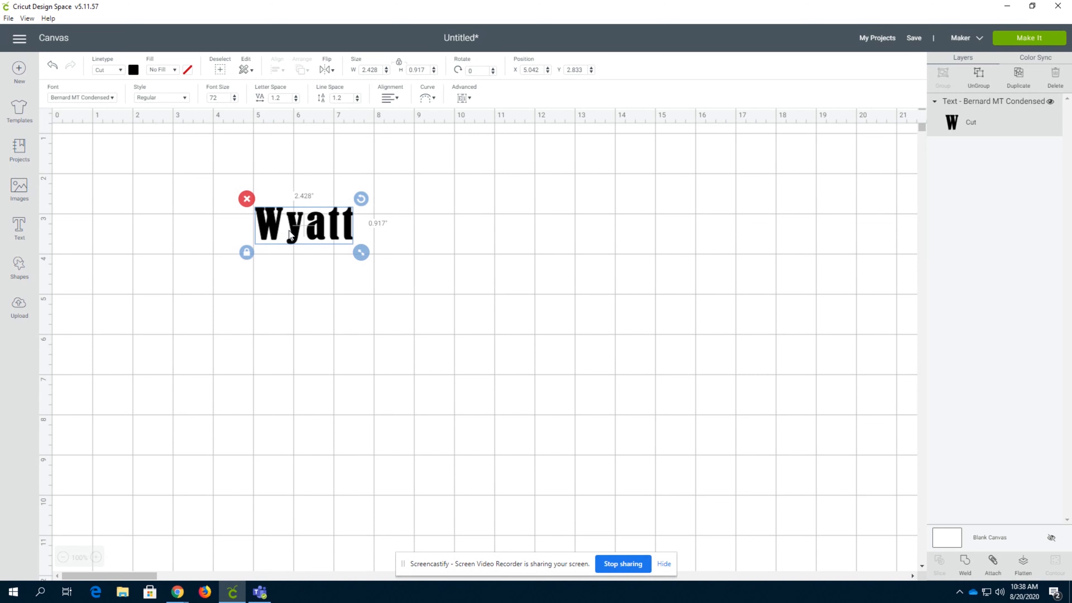
{"action": "left_click_drag", "start_coordinate": [361, 253], "coordinate": [494, 303]}
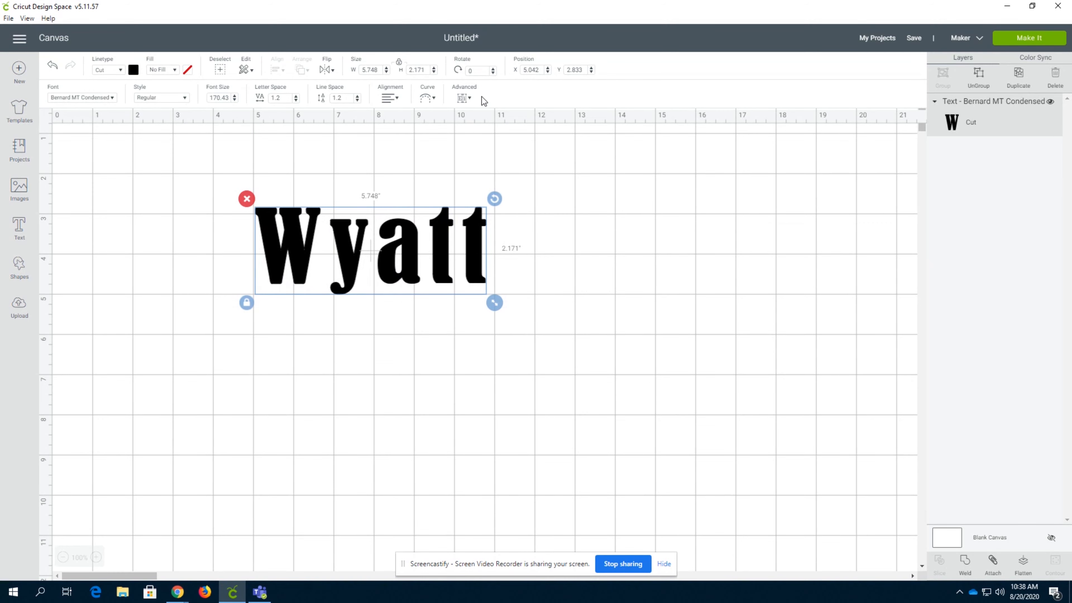
Change the text's font to Bodoni MT Black from the system fonts
{"action": "left_click", "coordinate": [110, 96]}
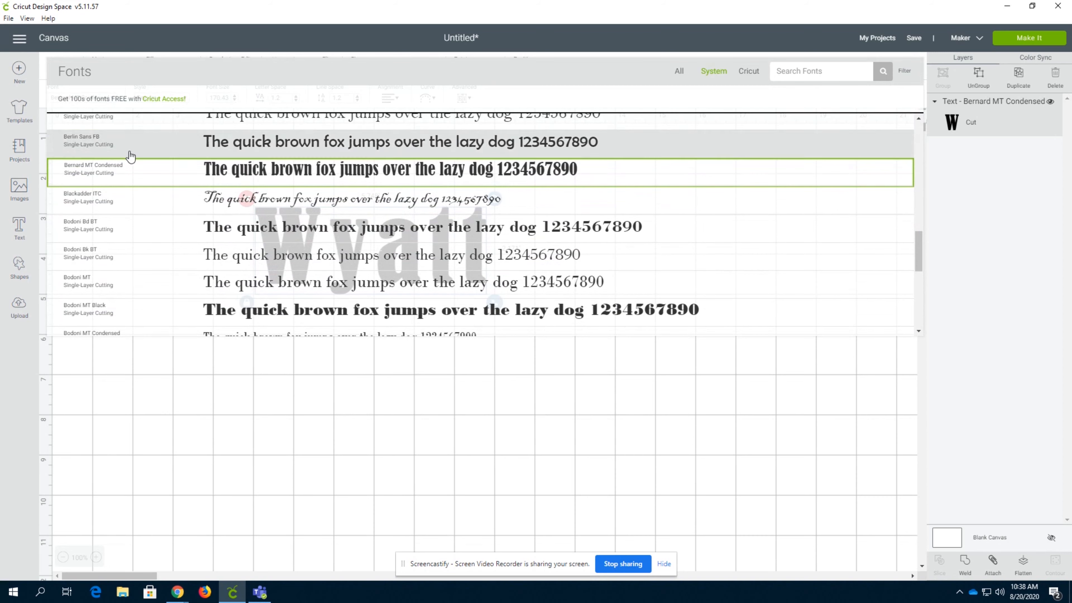
{"action": "left_click", "coordinate": [679, 71]}
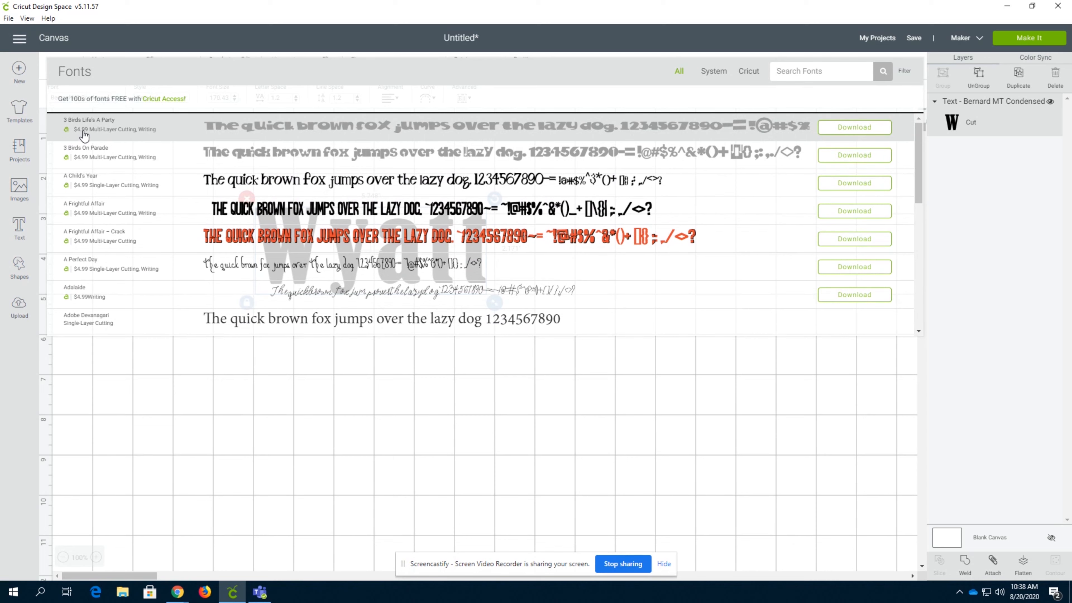
{"action": "left_click", "coordinate": [713, 76]}
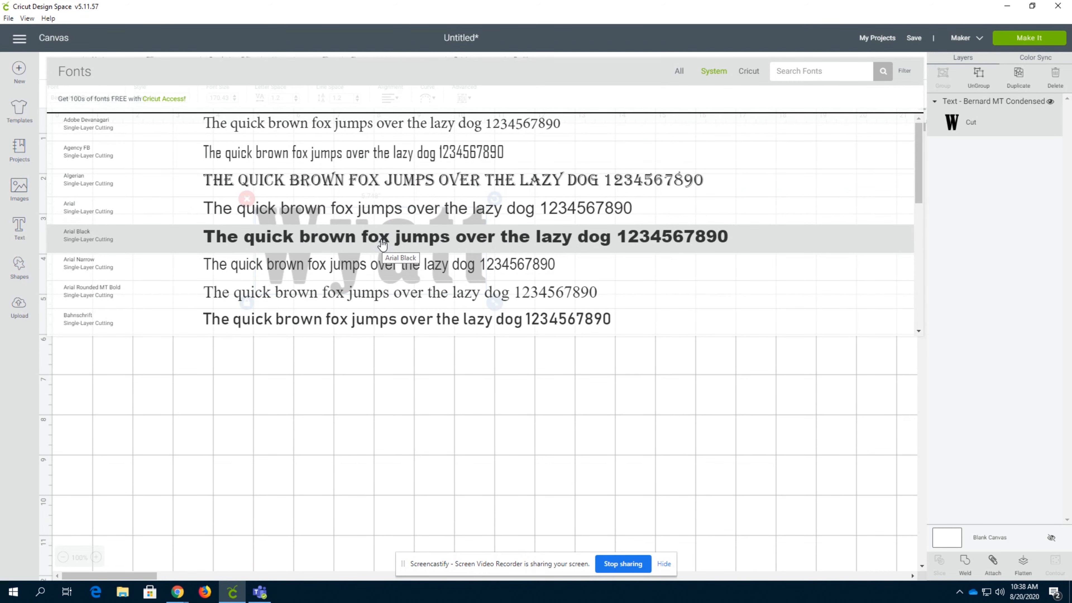
{"action": "scroll", "coordinate": [321, 211], "scroll_direction": "down", "scroll_amount": 2}
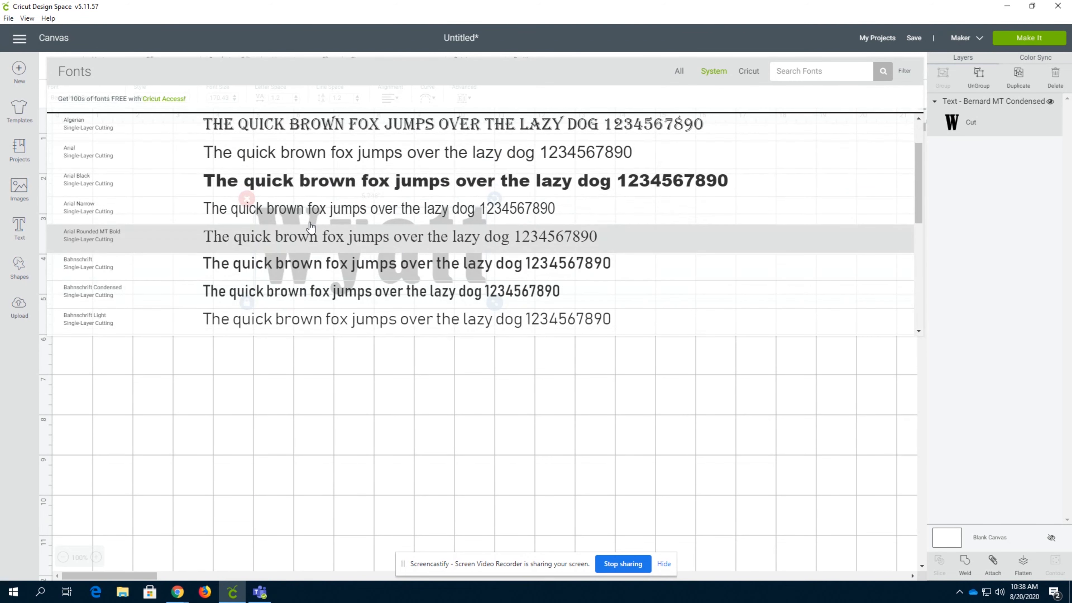
{"action": "scroll", "coordinate": [282, 247], "scroll_direction": "down", "scroll_amount": 8}
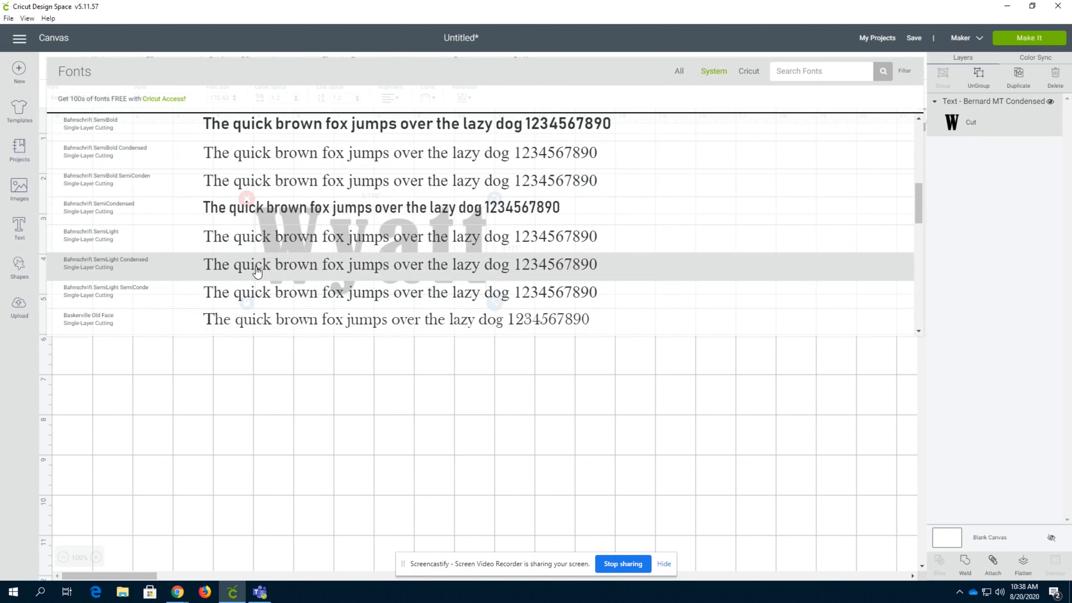
{"action": "scroll", "coordinate": [282, 247], "scroll_direction": "down", "scroll_amount": 7}
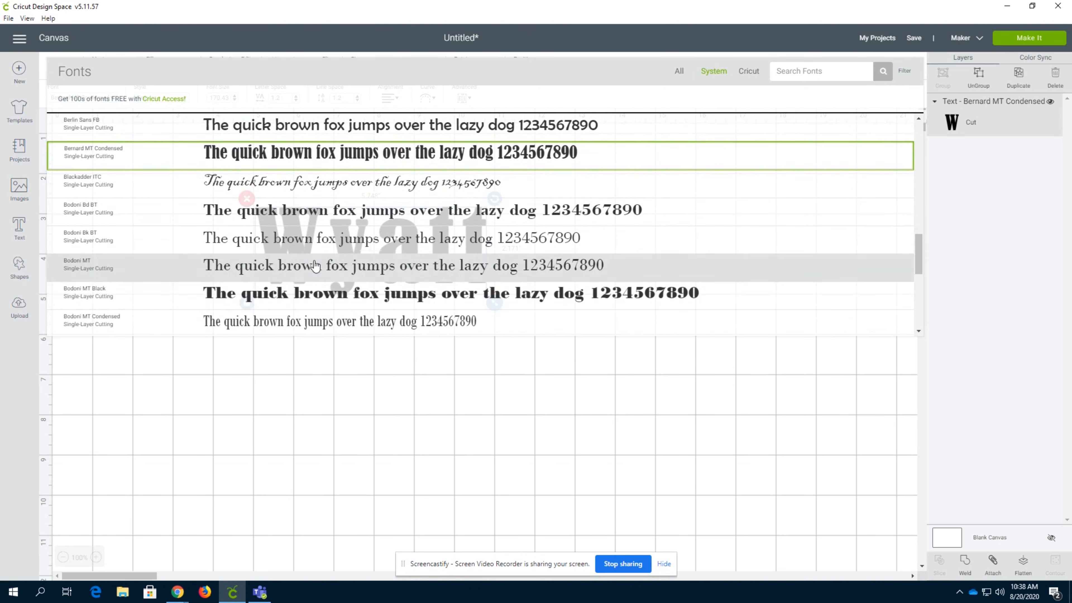
{"action": "scroll", "coordinate": [323, 298], "scroll_direction": "down", "scroll_amount": 2}
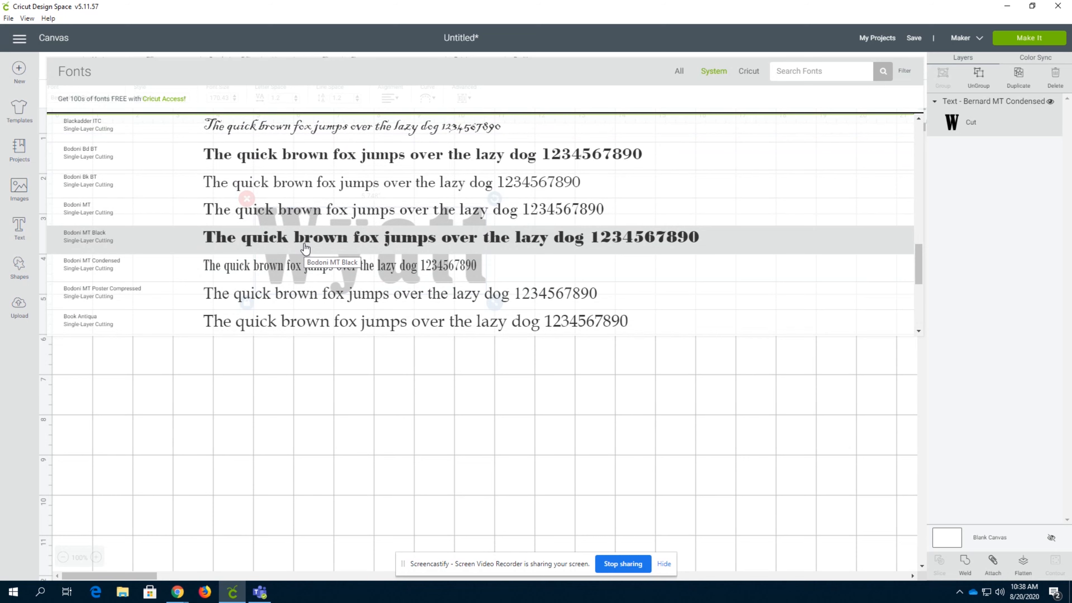
{"action": "left_click", "coordinate": [306, 249]}
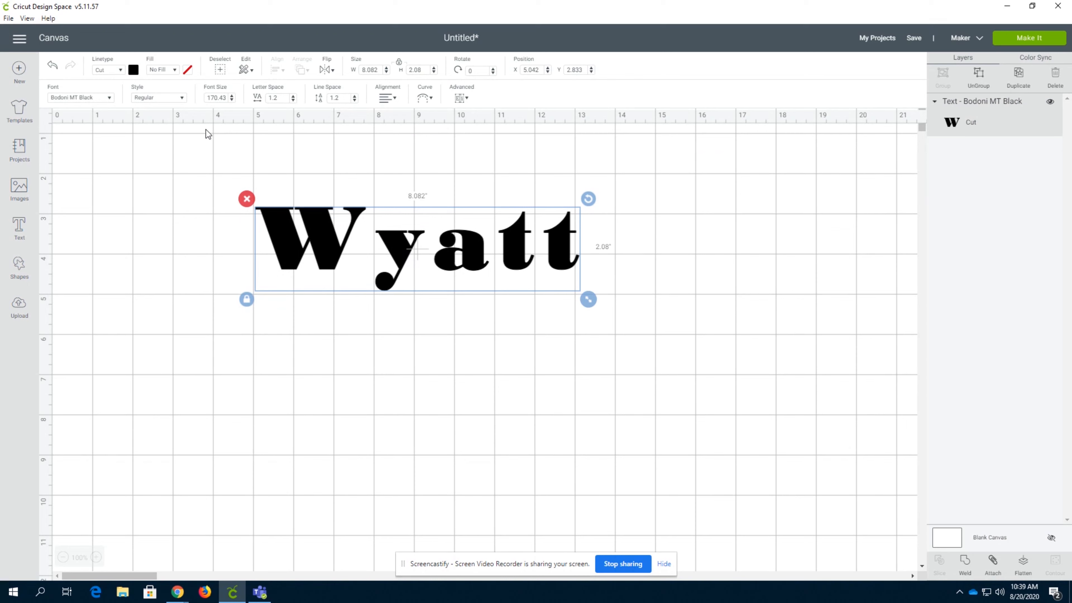
Try the Bold Italic style on the text and set it back to Regular
{"action": "left_click", "coordinate": [181, 100]}
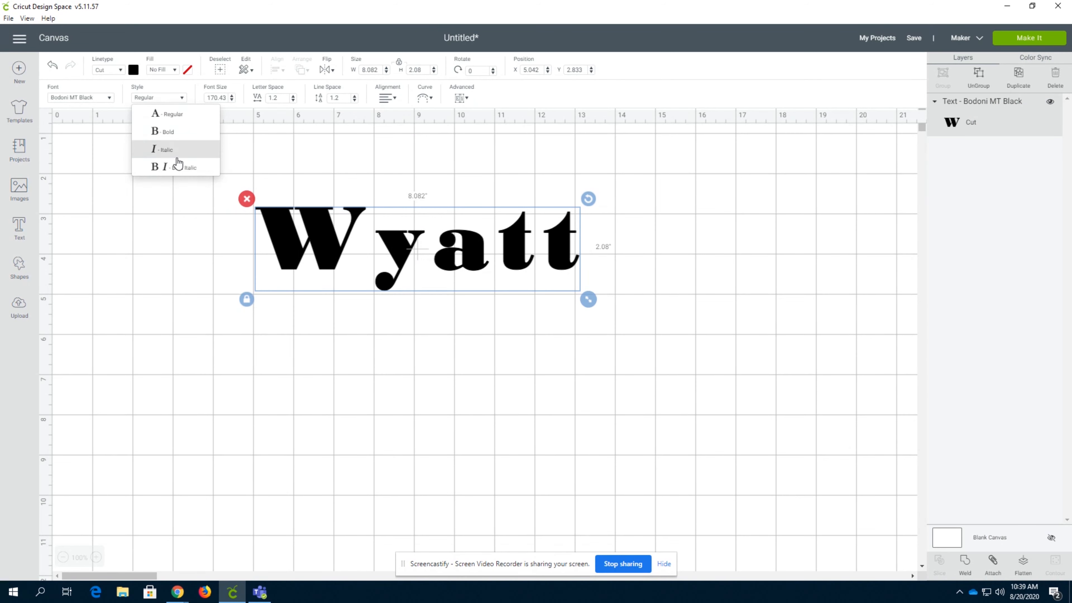
{"action": "left_click", "coordinate": [179, 171]}
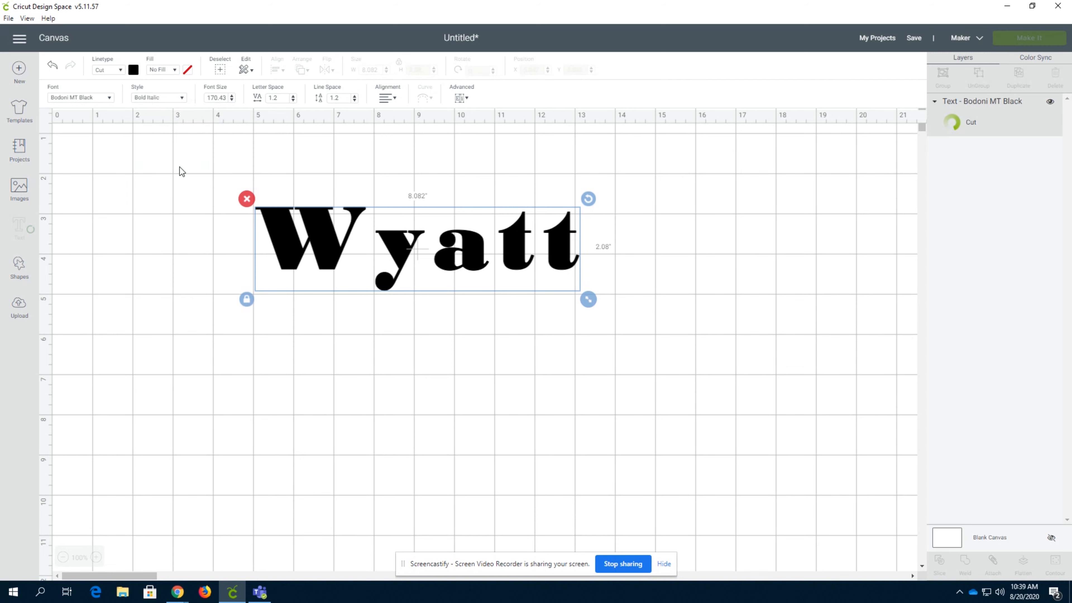
{"action": "left_click", "coordinate": [181, 99]}
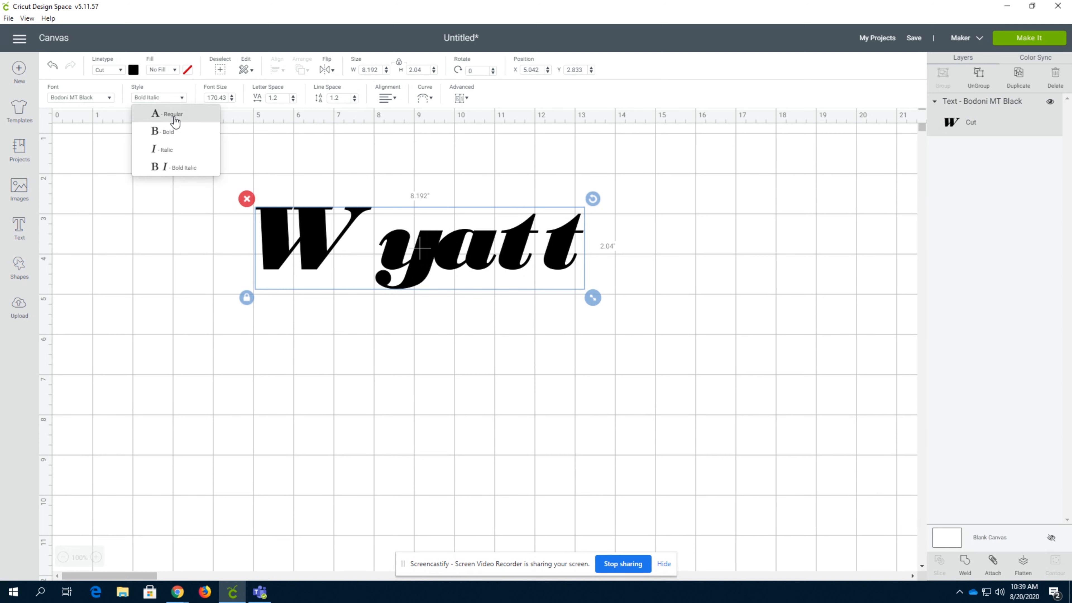
{"action": "left_click", "coordinate": [174, 117]}
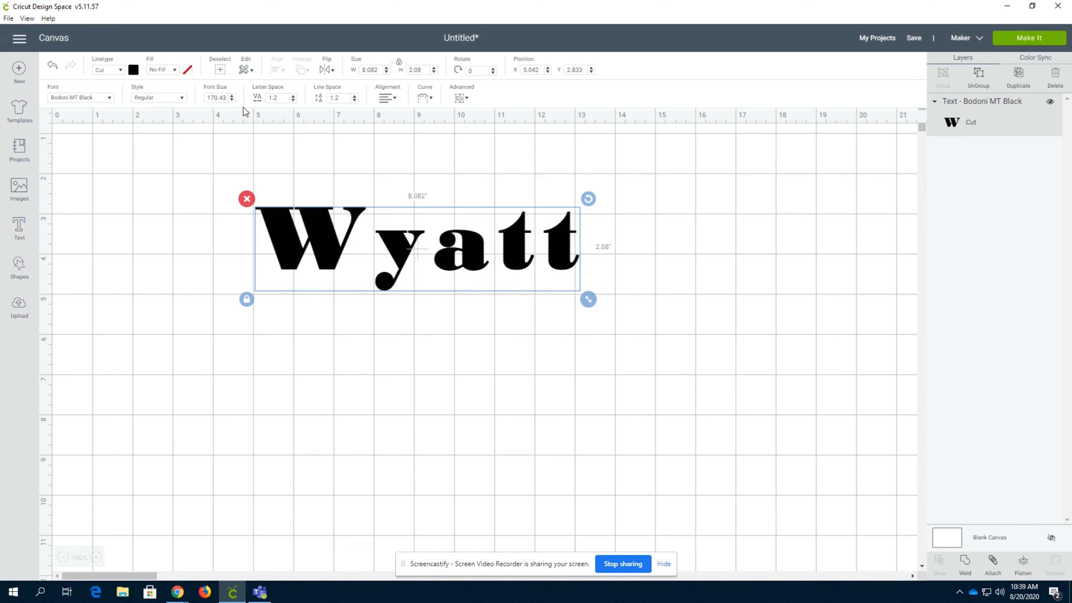
Set the text's font size to 200 and its letter spacing to 0
{"action": "left_click", "coordinate": [231, 96]}
{"action": "left_click", "coordinate": [231, 97]}
{"action": "left_click", "coordinate": [232, 96]}
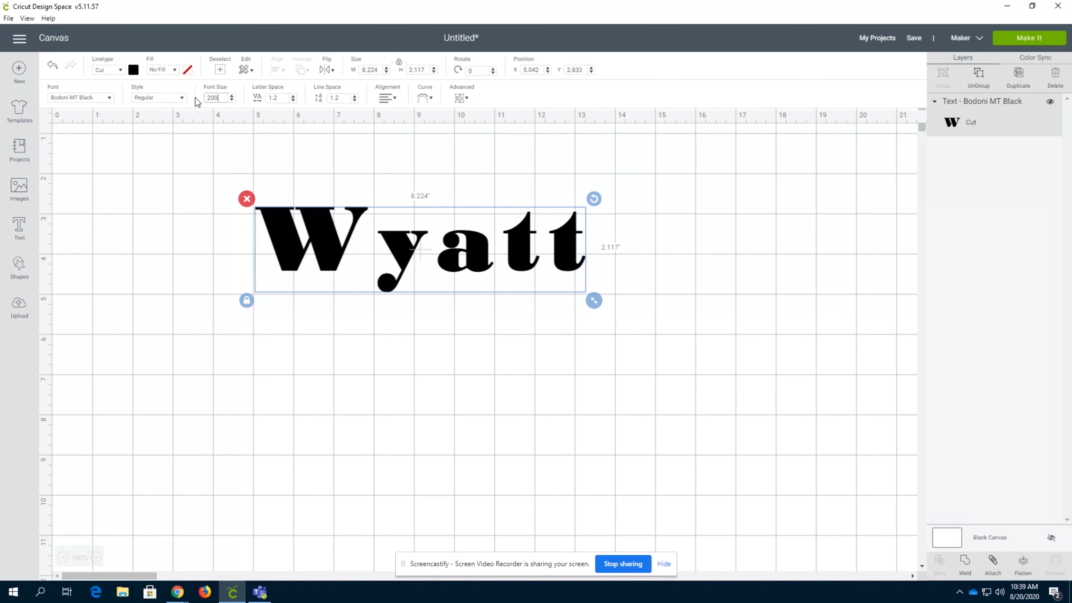
{"action": "key", "text": "Return"}
{"action": "left_click_drag", "start_coordinate": [282, 98], "coordinate": [265, 106]}
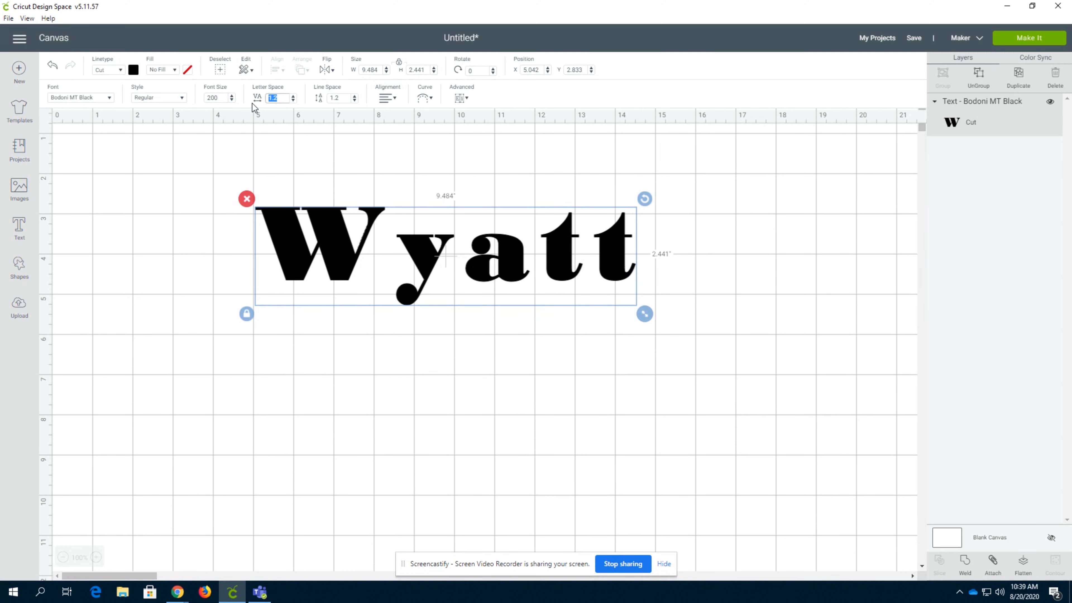
{"action": "key", "text": "Return"}
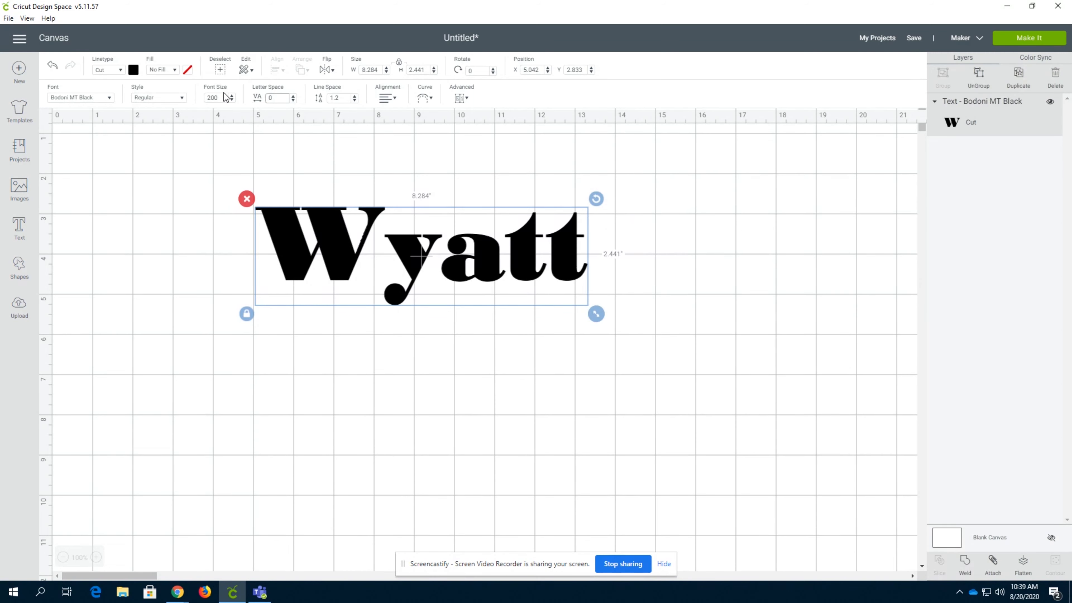
Edit the text to add the surname as a second line below the first name
{"action": "left_click", "coordinate": [476, 192]}
{"action": "left_click", "coordinate": [447, 257]}
{"action": "double_click", "coordinate": [488, 260]}
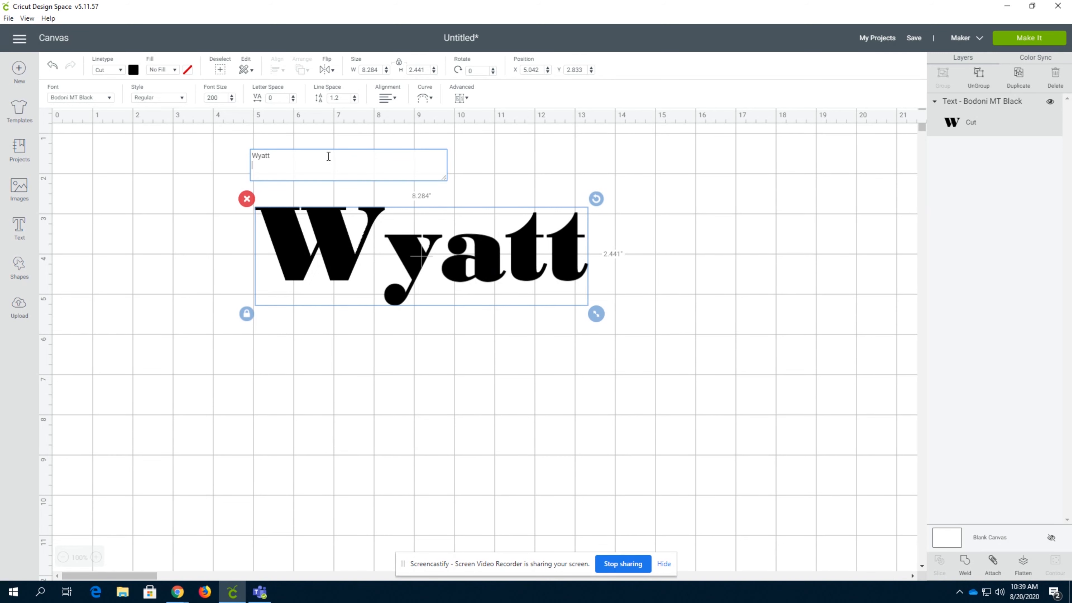
{"action": "type", "text": "Lindquist"}
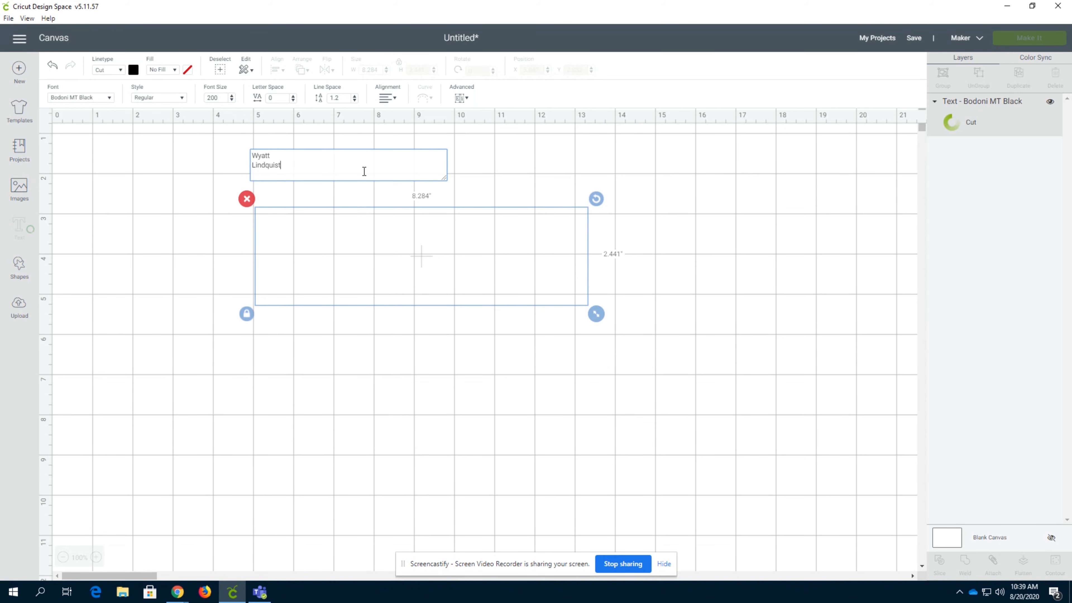
{"action": "left_click", "coordinate": [524, 177]}
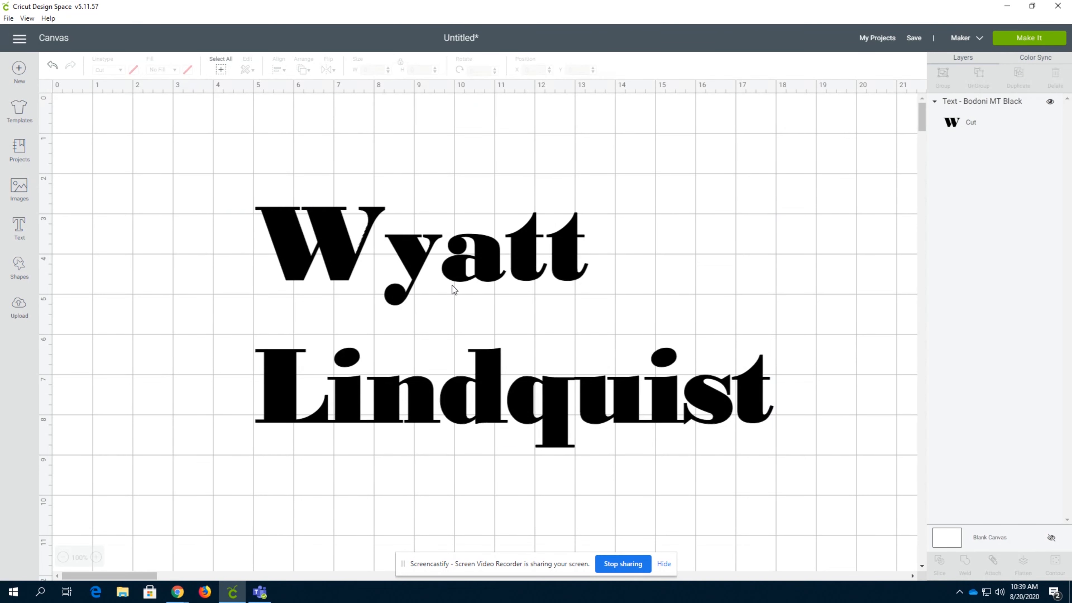
Reduce the line spacing of the two-line text in stages through 0, -1 and -2 to -3
{"action": "left_click", "coordinate": [456, 257]}
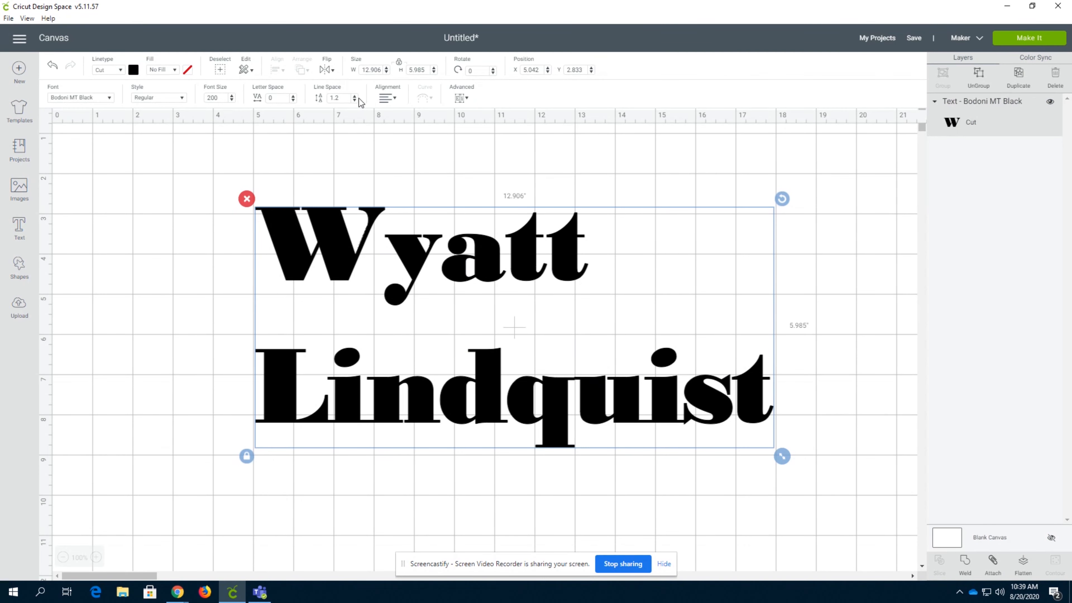
{"action": "double_click", "coordinate": [339, 98]}
{"action": "type", "text": "0"}
{"action": "key", "text": "Return"}
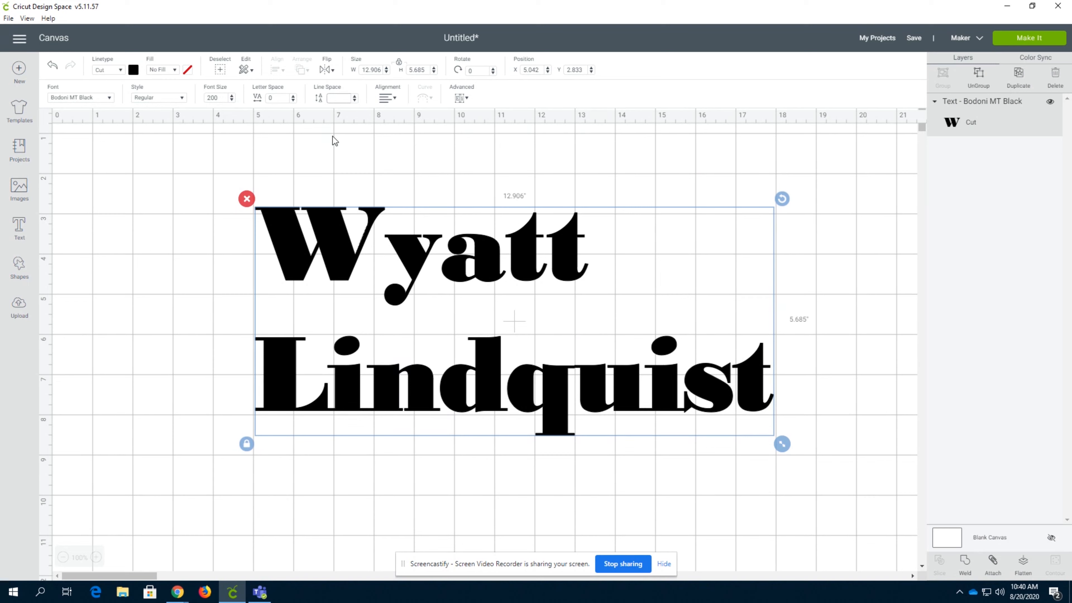
{"action": "type", "text": "-1"}
{"action": "key", "text": "Return"}
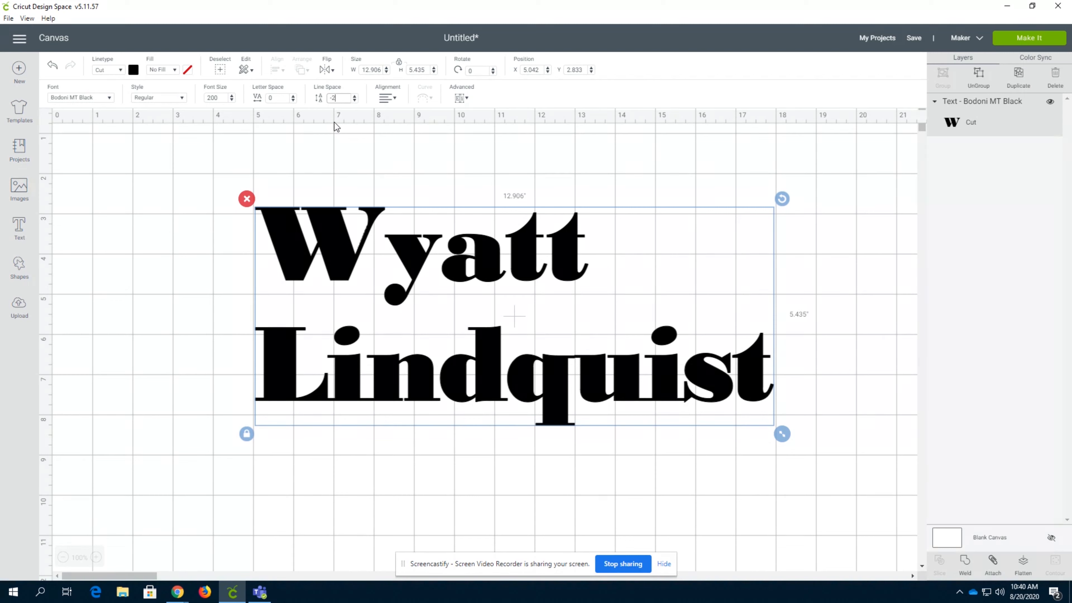
{"action": "type", "text": "2"}
{"action": "key", "text": "Return"}
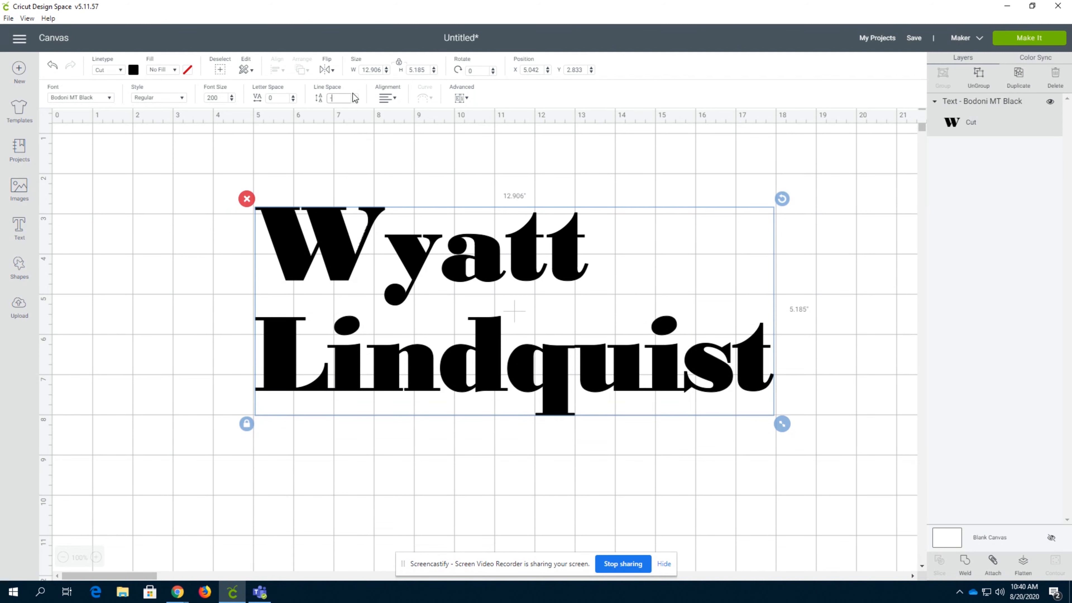
{"action": "type", "text": "3"}
{"action": "key", "text": "Return"}
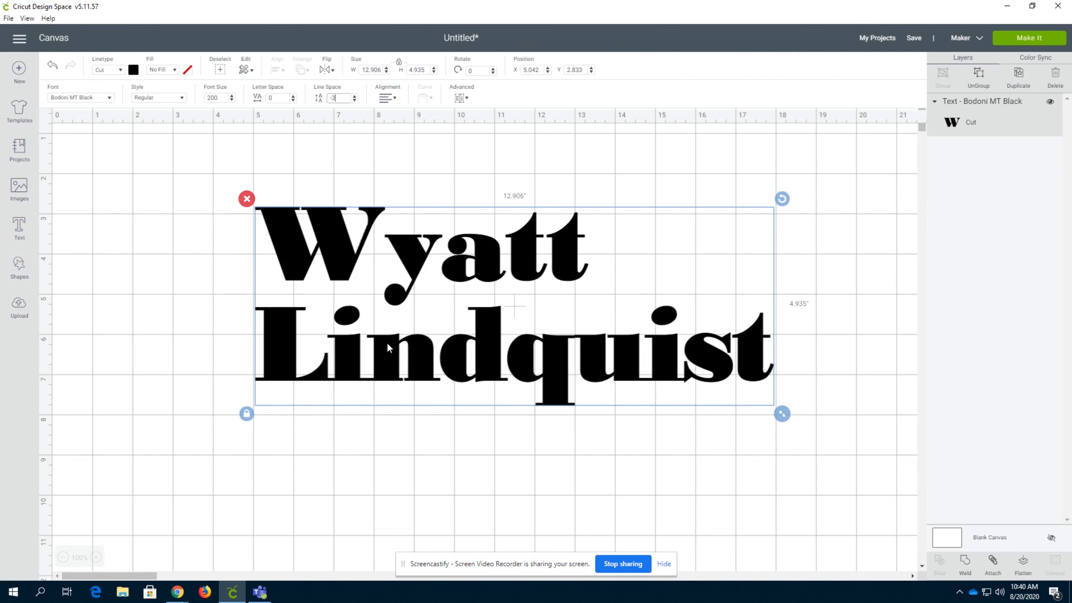
Try center, right and left alignment on the two-line text and finish with center
{"action": "left_click", "coordinate": [386, 100]}
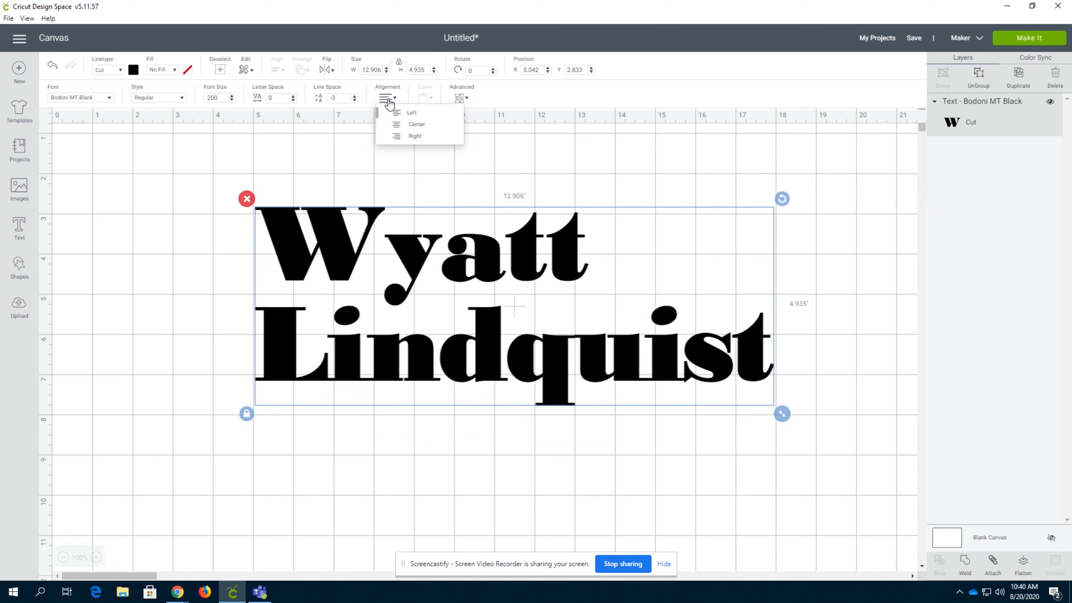
{"action": "left_click", "coordinate": [417, 125]}
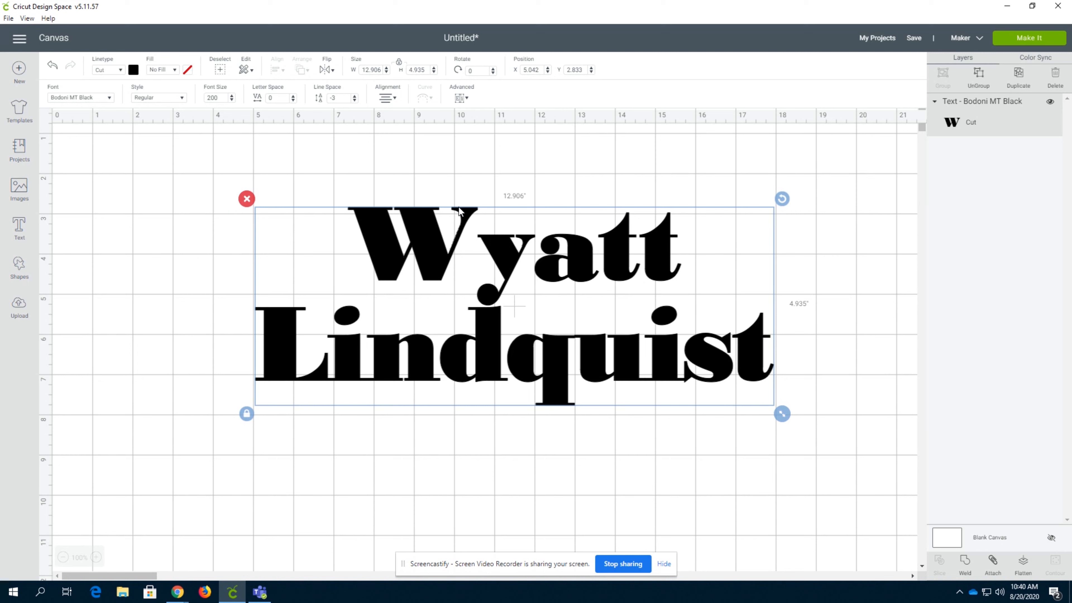
{"action": "left_click", "coordinate": [386, 98]}
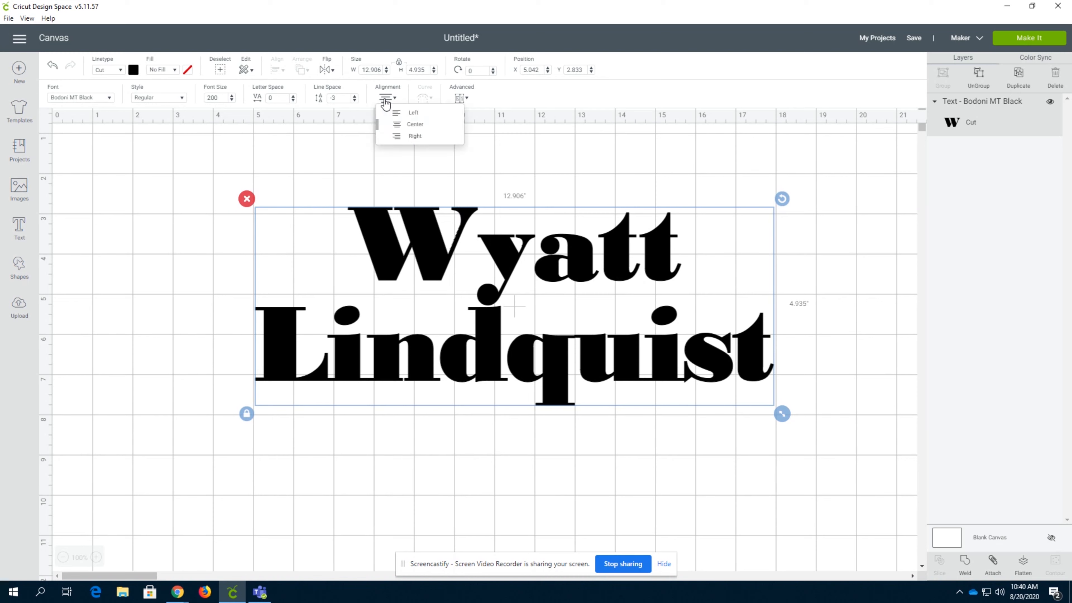
{"action": "left_click", "coordinate": [402, 139]}
{"action": "left_click", "coordinate": [386, 98]}
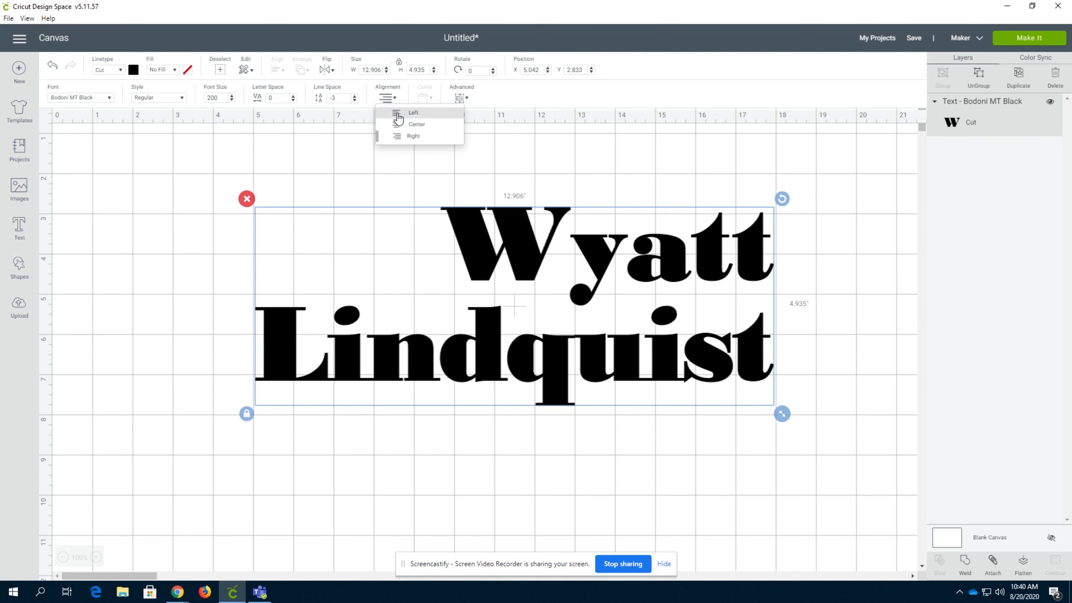
{"action": "left_click", "coordinate": [398, 113]}
{"action": "left_click", "coordinate": [386, 98]}
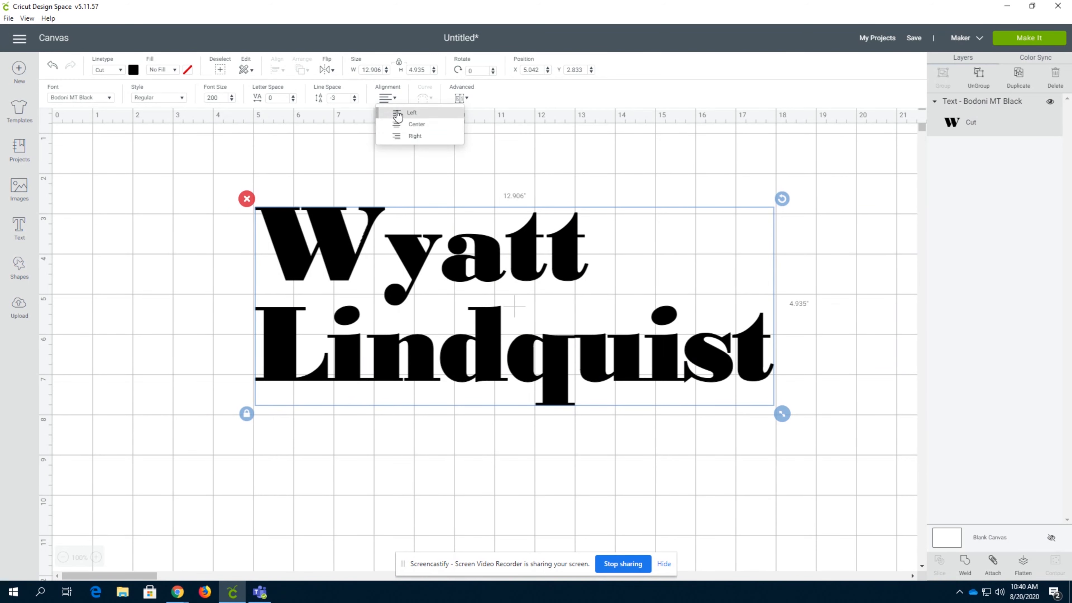
{"action": "left_click", "coordinate": [412, 124]}
Delete the surname line from the text, keep only the first name, and reselect it
{"action": "double_click", "coordinate": [490, 284]}
{"action": "left_click_drag", "start_coordinate": [301, 168], "coordinate": [231, 169]}
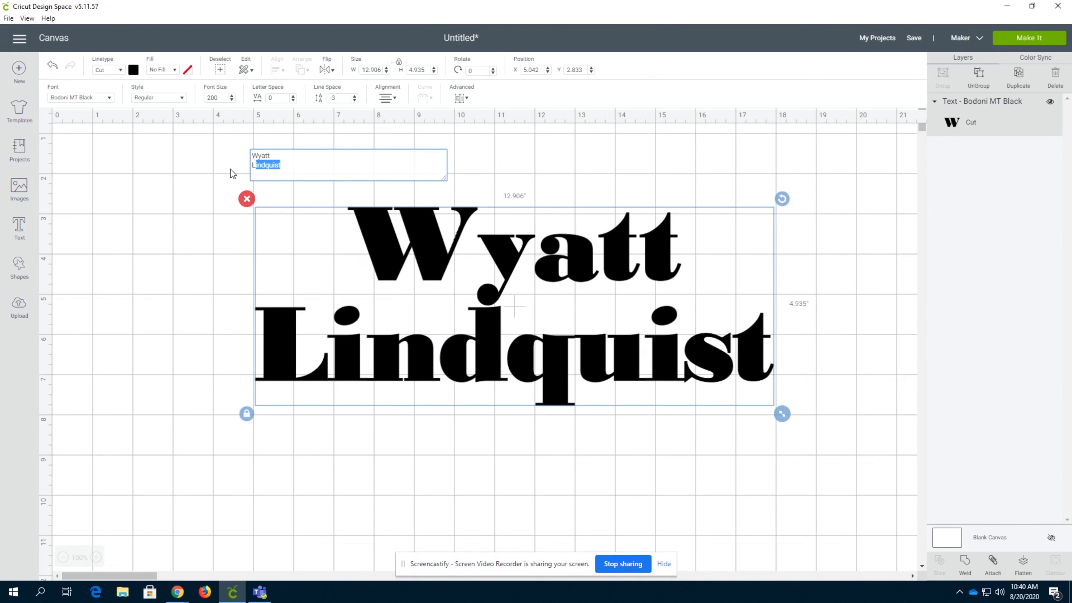
{"action": "key", "text": "BackSpace"}
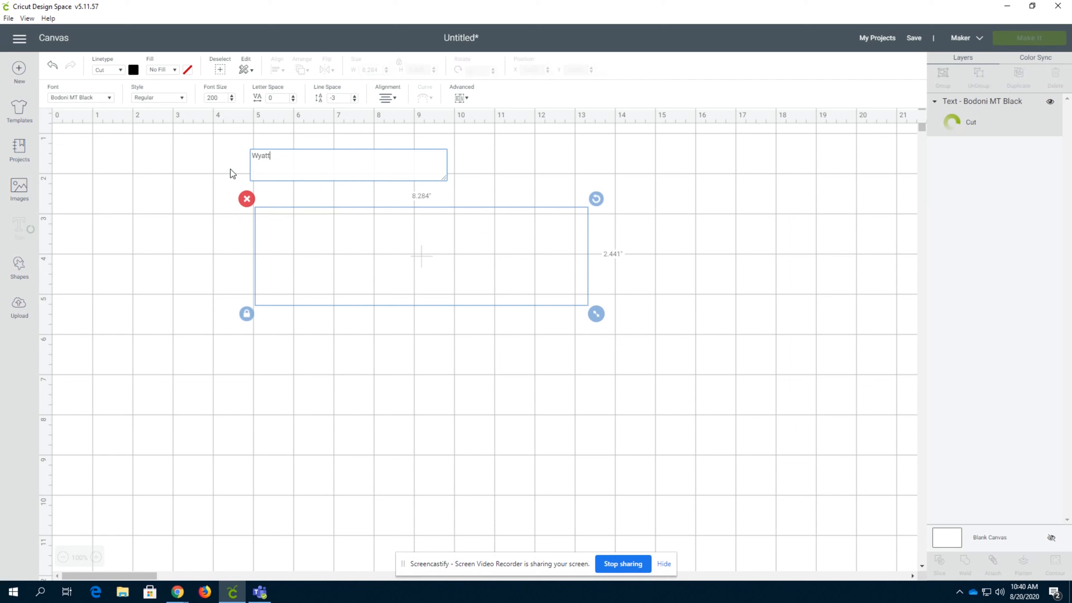
{"action": "left_click", "coordinate": [499, 347]}
{"action": "left_click", "coordinate": [435, 247]}
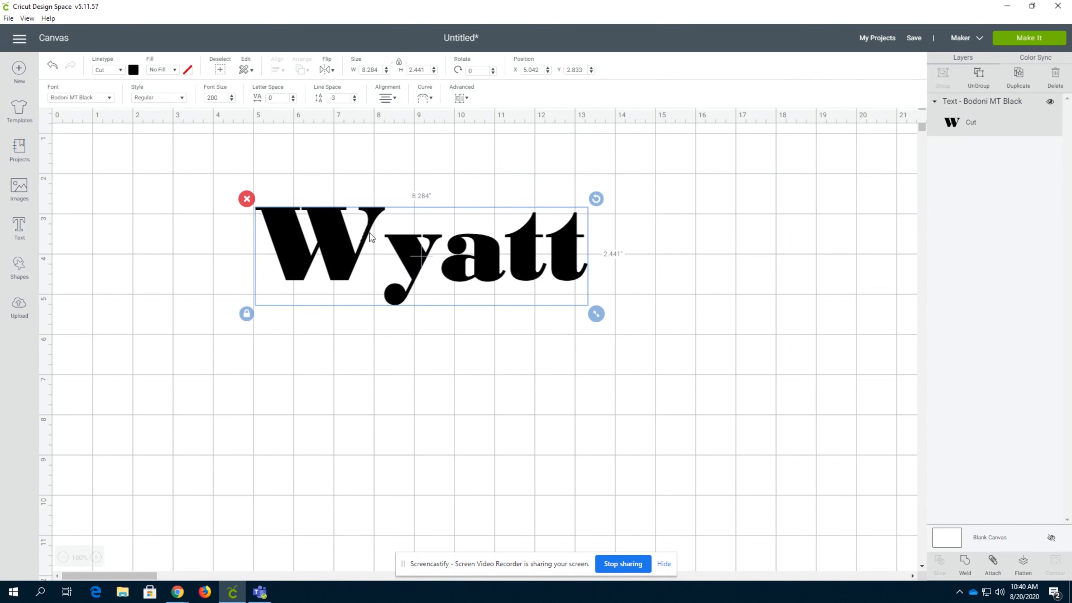
Set the single-line text's alignment to center and then right, and curve it to a diameter of about -21.1
{"action": "left_click", "coordinate": [385, 99]}
{"action": "left_click", "coordinate": [398, 123]}
{"action": "left_click", "coordinate": [386, 100]}
{"action": "left_click", "coordinate": [395, 137]}
{"action": "left_click", "coordinate": [426, 99]}
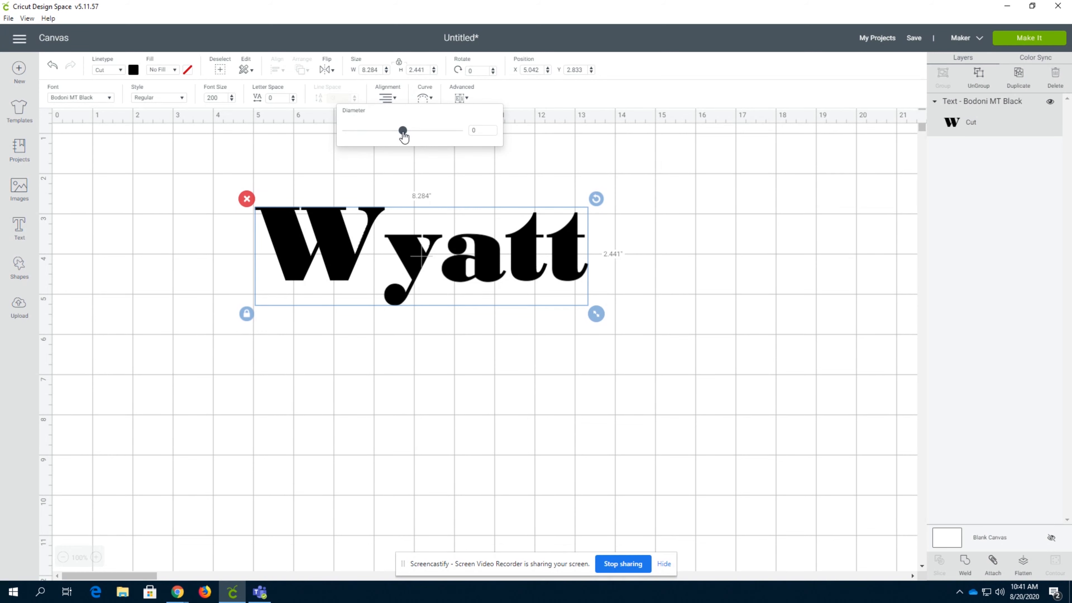
{"action": "left_click_drag", "start_coordinate": [403, 131], "coordinate": [374, 131]}
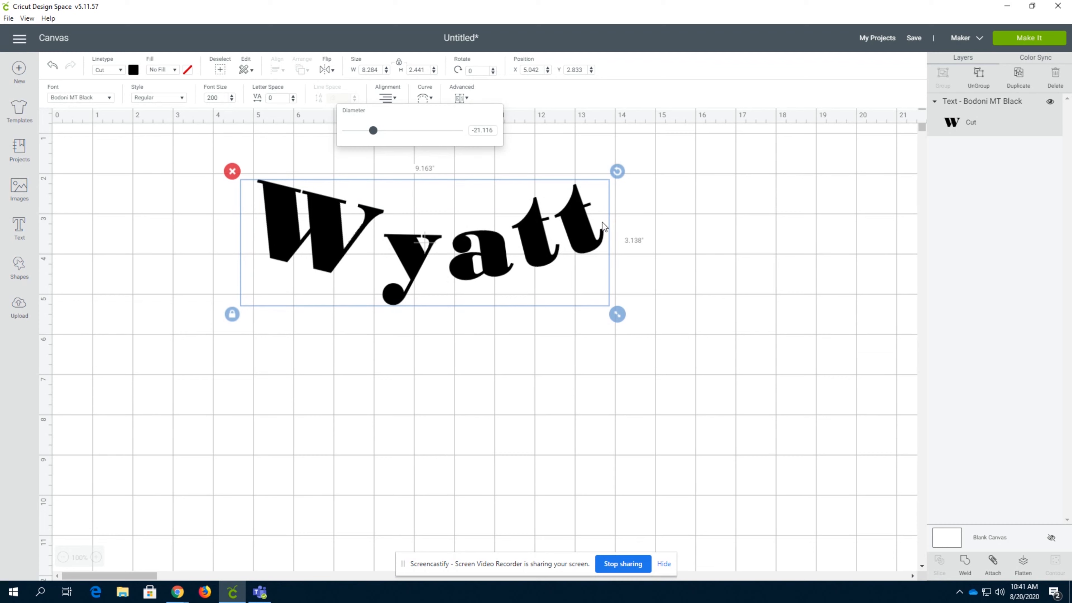
Tighten the downward curve of the name text to a diameter of about -2.6
{"action": "left_click_drag", "start_coordinate": [373, 131], "coordinate": [348, 134]}
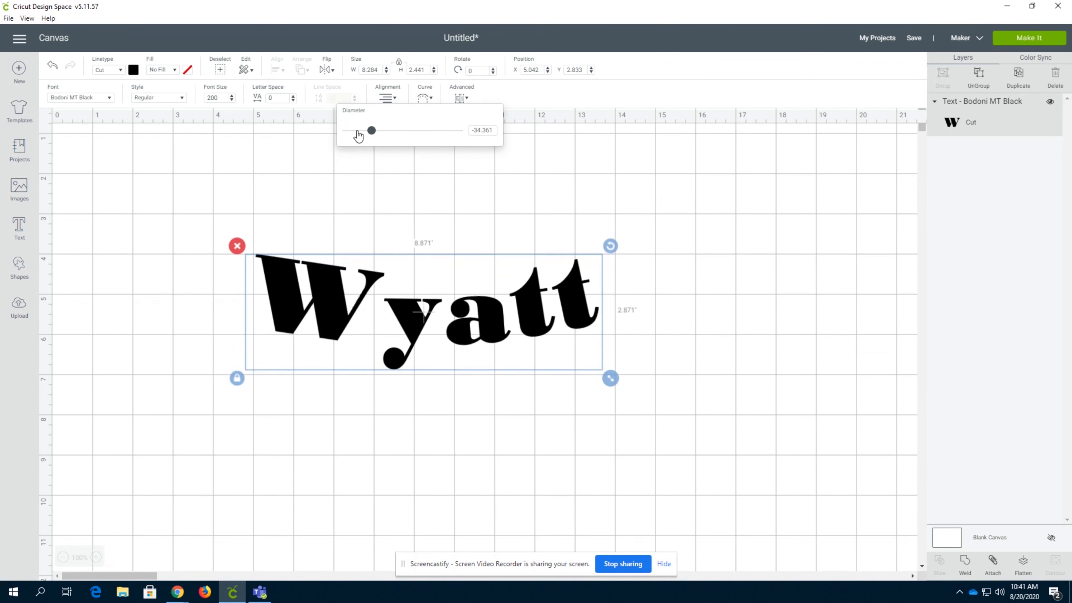
{"action": "scroll", "coordinate": [584, 251], "scroll_direction": "down", "scroll_amount": 3}
{"action": "scroll", "coordinate": [584, 251], "scroll_direction": "up", "scroll_amount": 3}
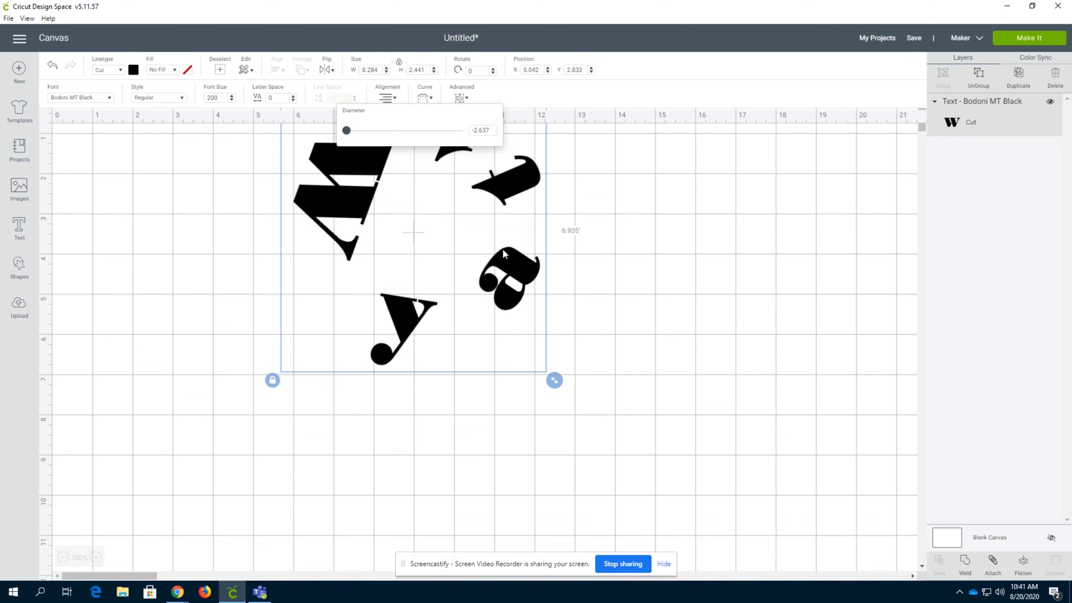
Move the curved text lower on the canvas, set its curve diameter to about 16.2, and deselect it
{"action": "left_click_drag", "start_coordinate": [503, 252], "coordinate": [495, 366]}
{"action": "left_click", "coordinate": [421, 99]}
{"action": "left_click_drag", "start_coordinate": [346, 130], "coordinate": [436, 131]}
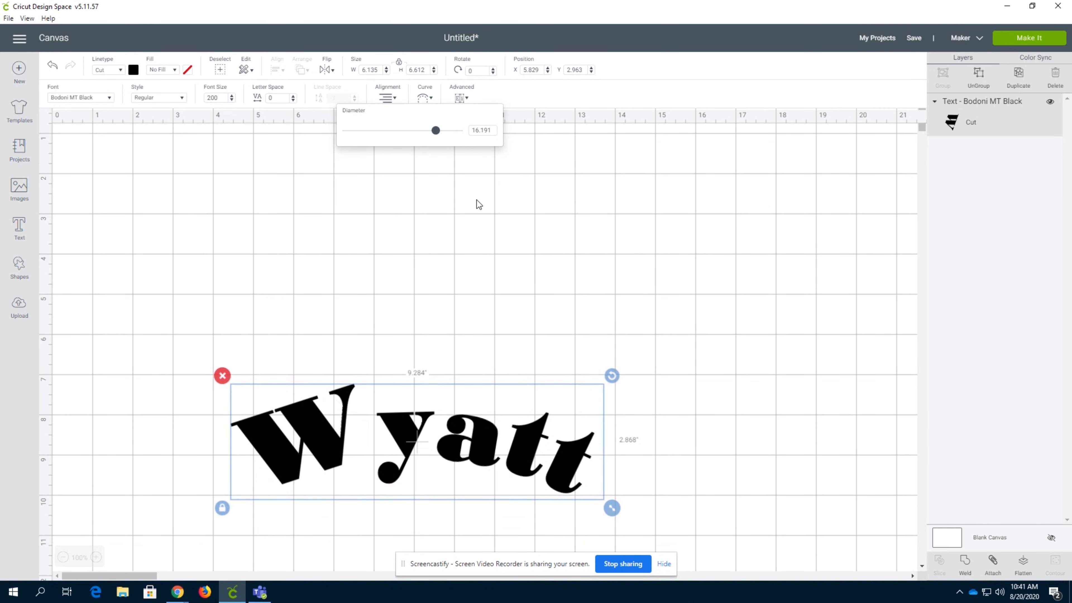
{"action": "left_click", "coordinate": [476, 200]}
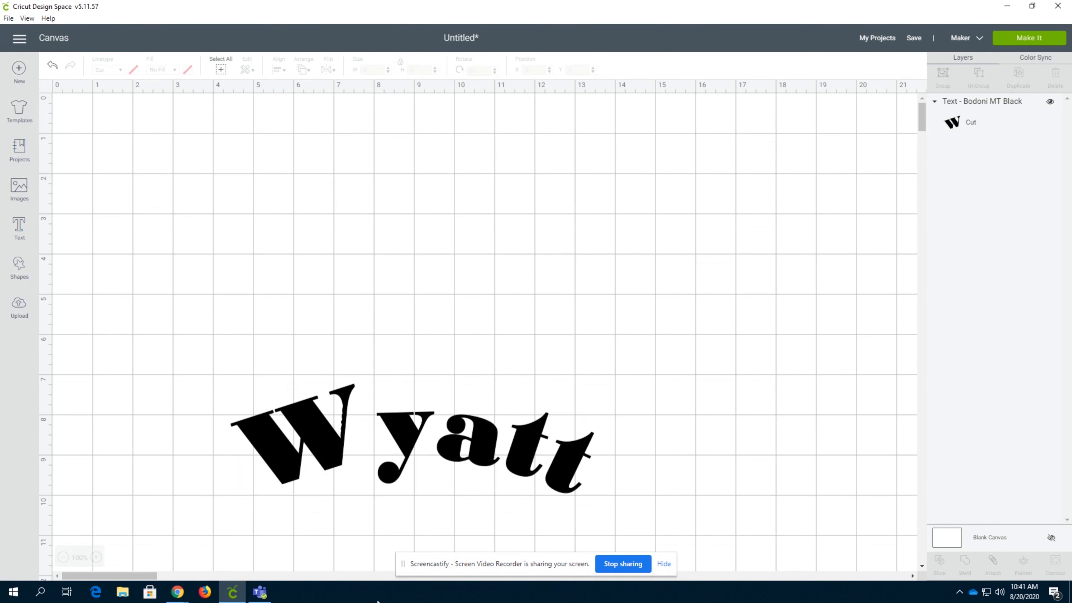
Ungroup the curved name text into separate letters
{"action": "left_click", "coordinate": [411, 482]}
{"action": "left_click", "coordinate": [468, 99]}
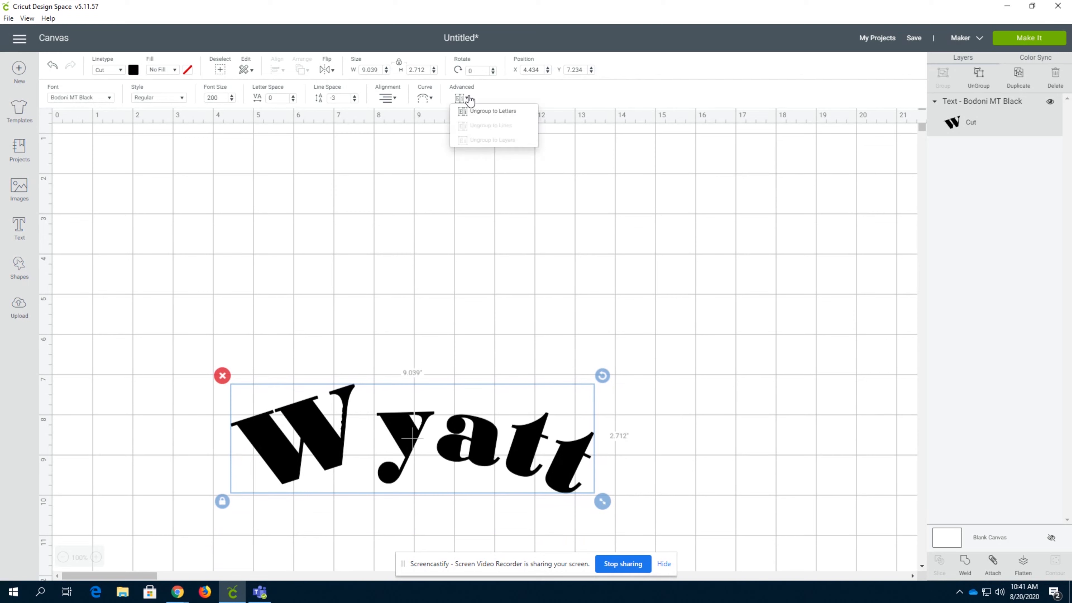
{"action": "left_click", "coordinate": [475, 113]}
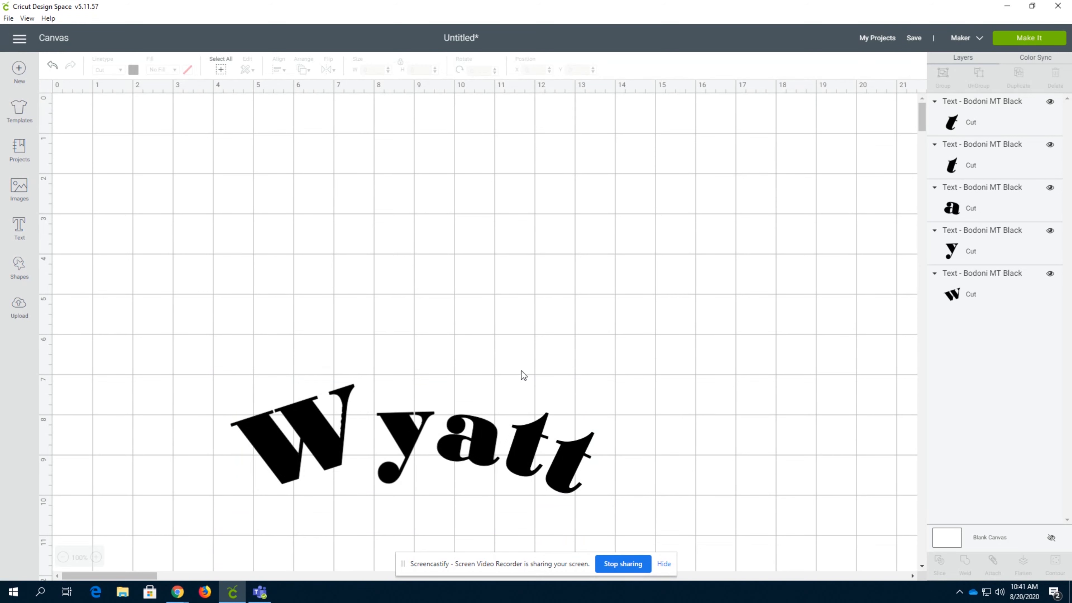
Move the letter "a" out of the word to the canvas's upper edge and delete it
{"action": "left_click", "coordinate": [450, 451]}
{"action": "left_click_drag", "start_coordinate": [458, 454], "coordinate": [450, 146]}
{"action": "left_click", "coordinate": [496, 443]}
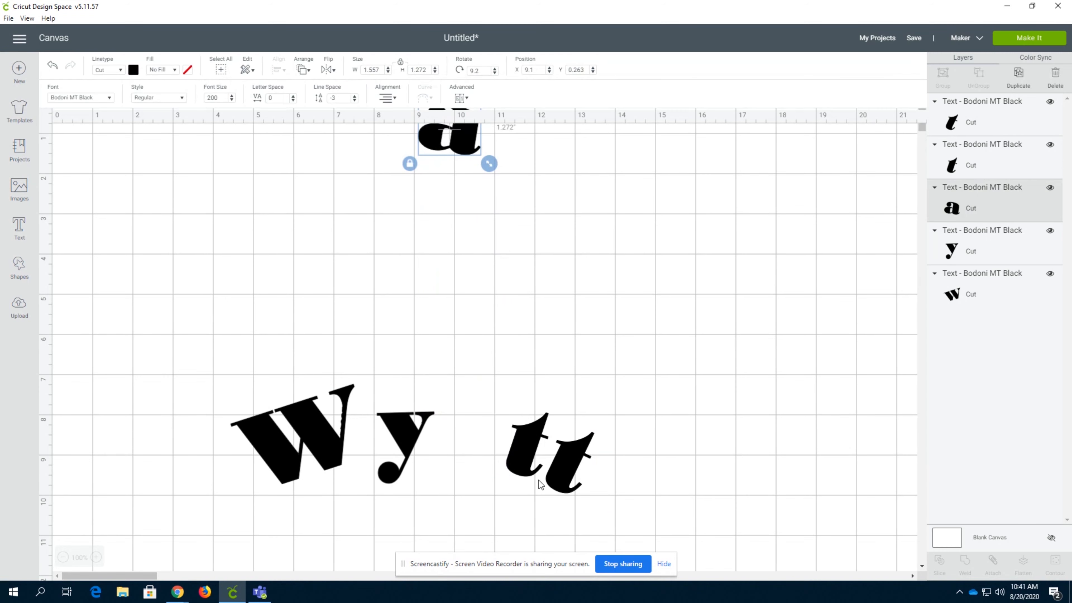
{"action": "left_click", "coordinate": [476, 433]}
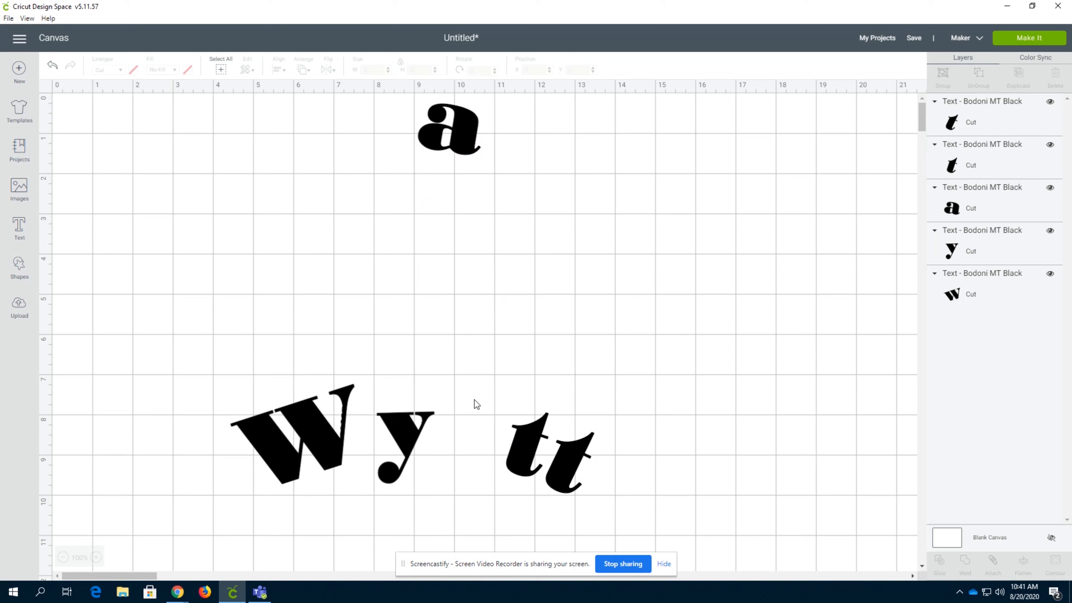
{"action": "left_click", "coordinate": [466, 150]}
{"action": "key", "text": "Delete"}
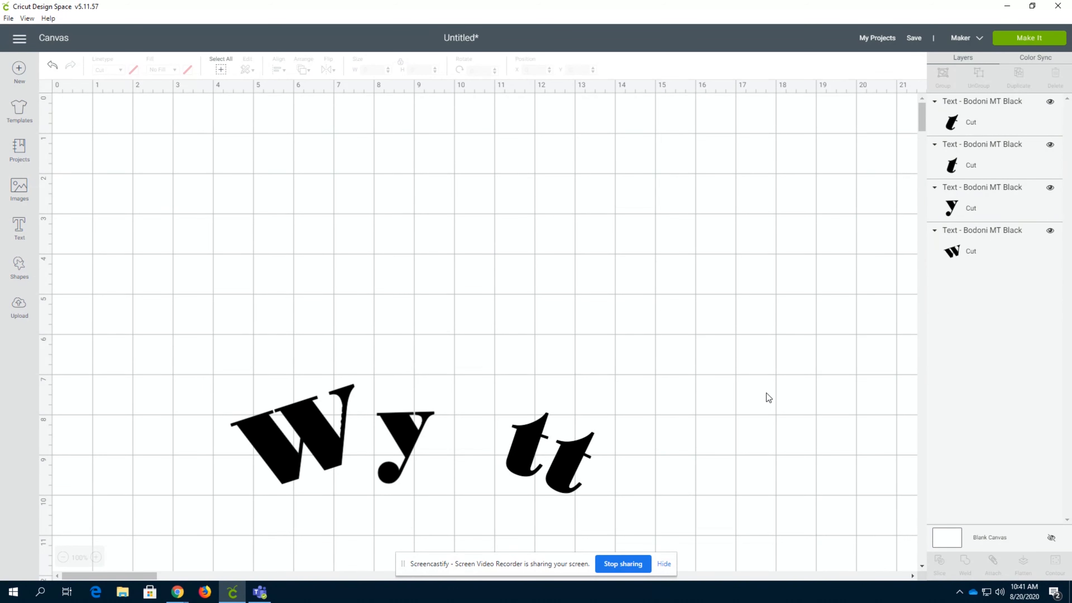
Select all the remaining letters together and clear the selection
{"action": "left_click_drag", "start_coordinate": [724, 331], "coordinate": [456, 512]}
{"action": "left_click", "coordinate": [676, 348]}
{"action": "key", "text": "ctrl+a"}
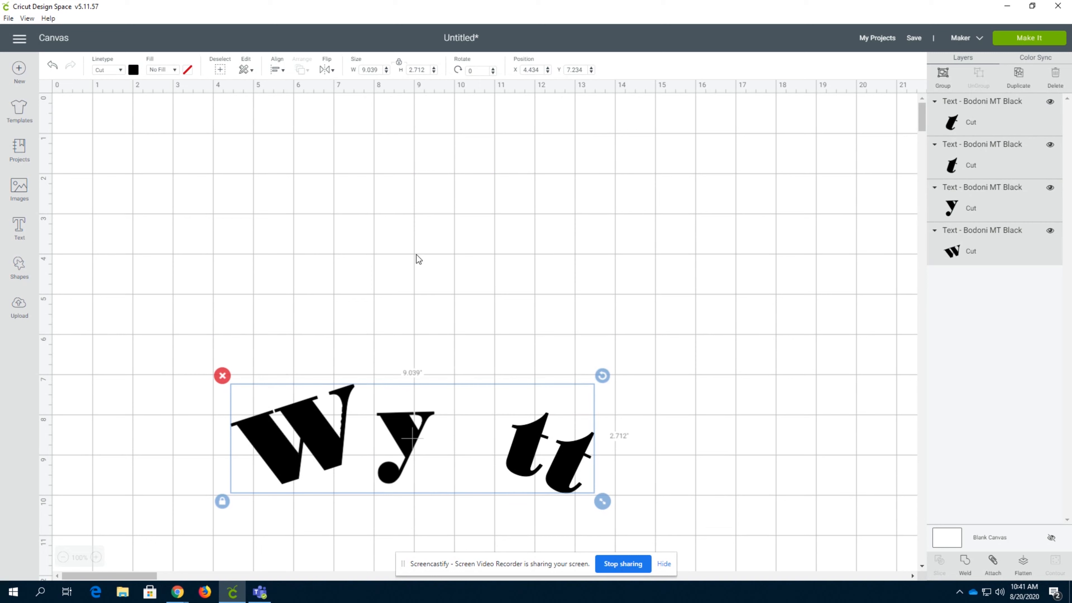
{"action": "left_click", "coordinate": [456, 346]}
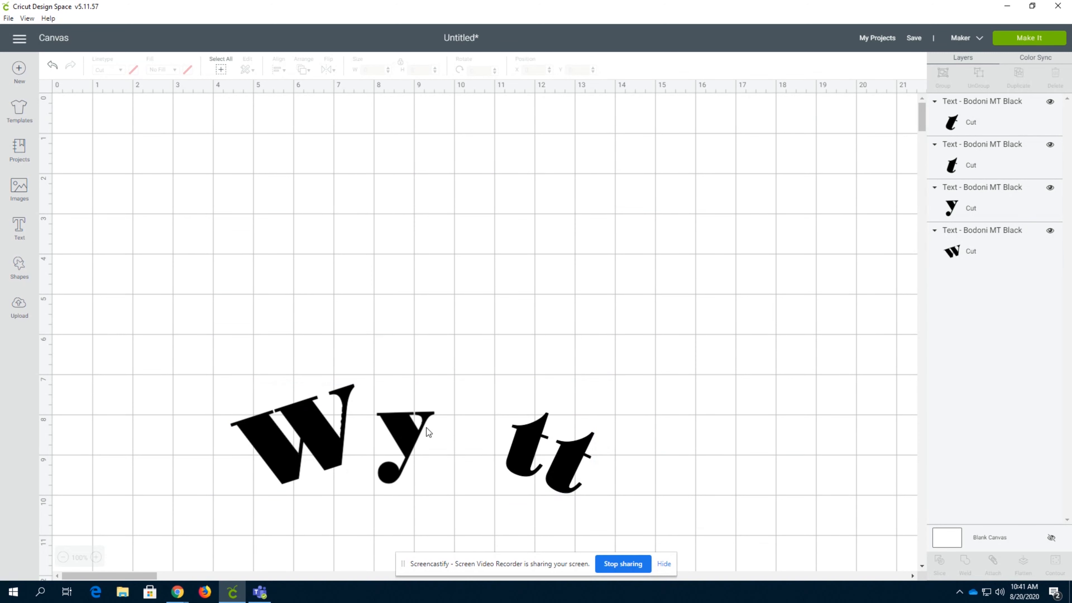
Open the letter "y" for text editing and leave it without entering anything
{"action": "left_click", "coordinate": [417, 426]}
{"action": "double_click", "coordinate": [413, 437]}
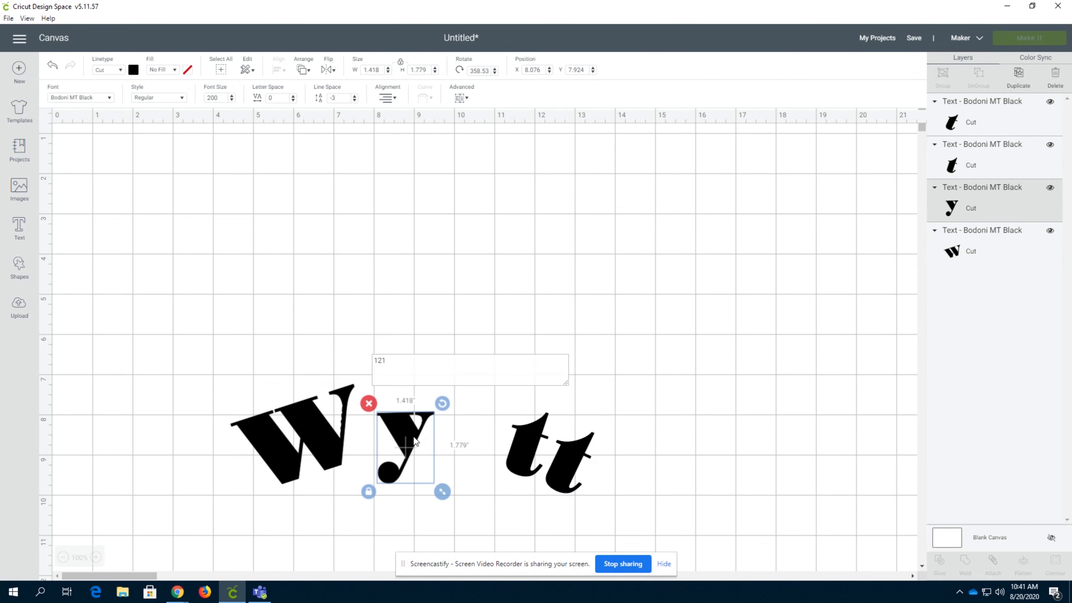
{"action": "left_click", "coordinate": [659, 385]}
Select the letter "W" on its own
{"action": "left_click_drag", "start_coordinate": [728, 343], "coordinate": [221, 492]}
{"action": "left_click", "coordinate": [305, 446]}
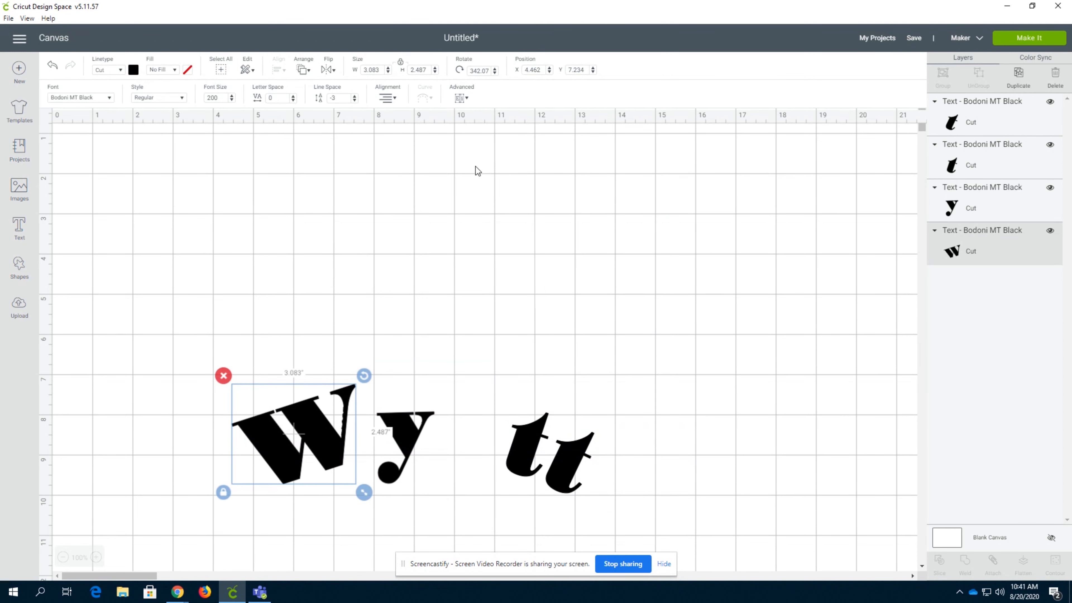